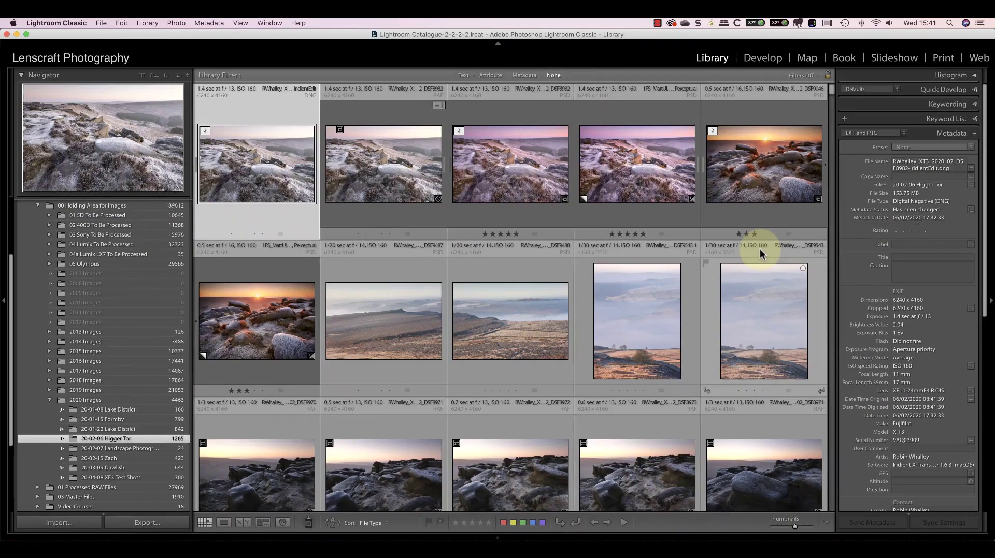
# Step: Select the five-star PSD stack and scroll the left panel down toward the Collections panel
pyautogui.click(486, 156)
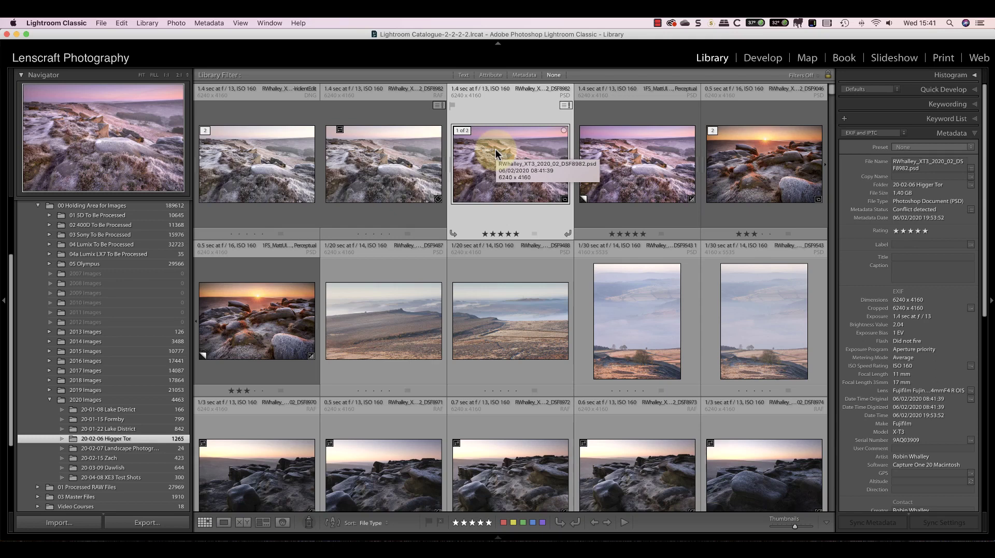
pyautogui.scroll(-4, 67, 280)
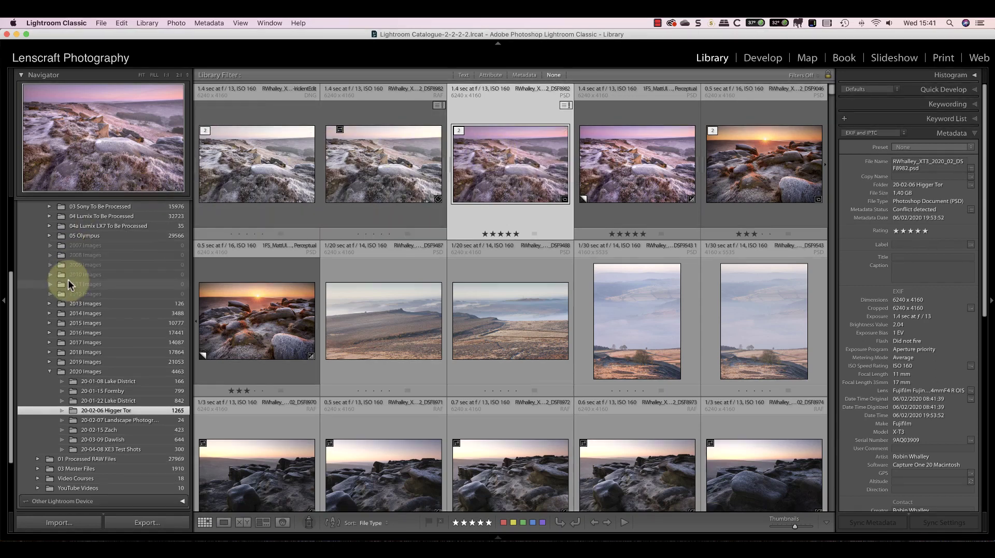
# Step: Expand Collections and add a top-level collection set named 'Website Gallery'
pyautogui.click(67, 479)
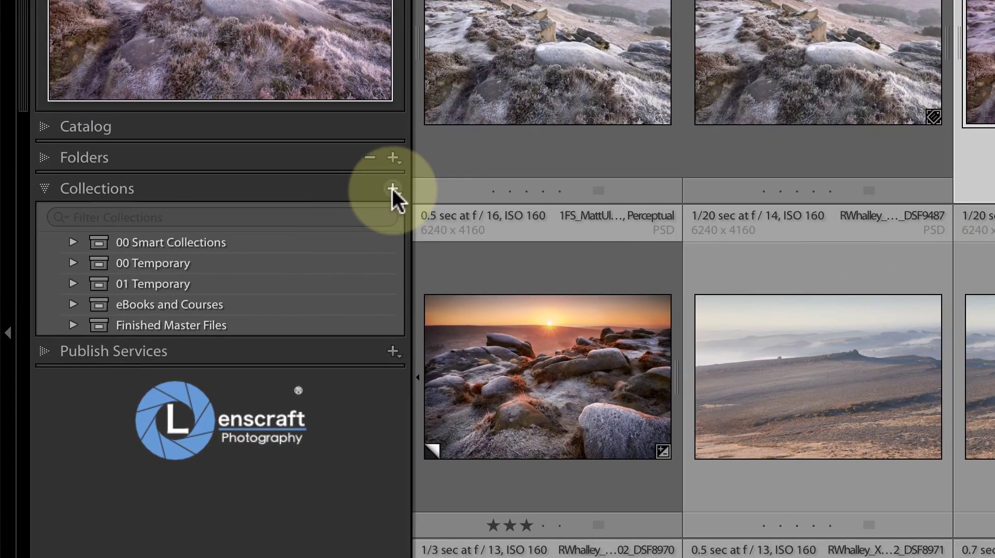
pyautogui.click(184, 233)
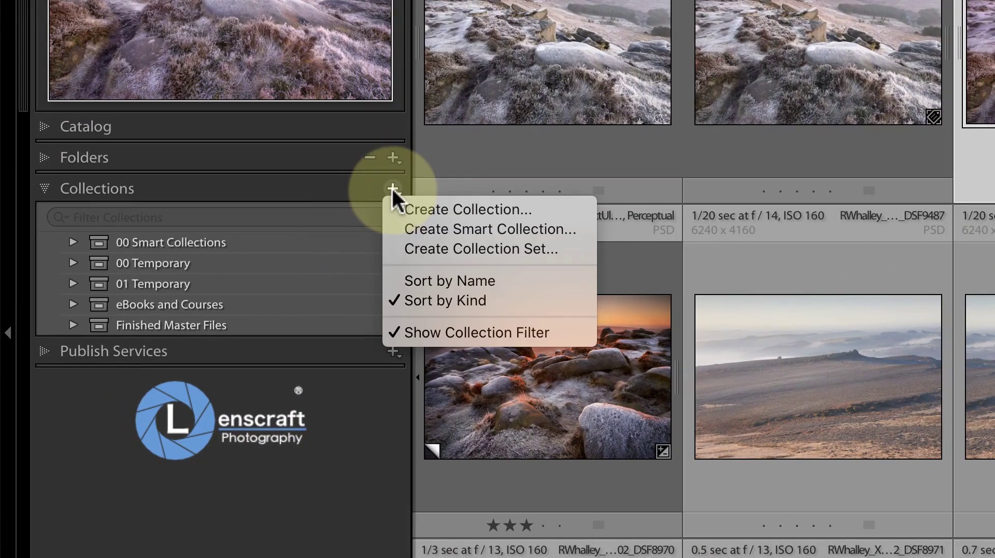
pyautogui.click(412, 248)
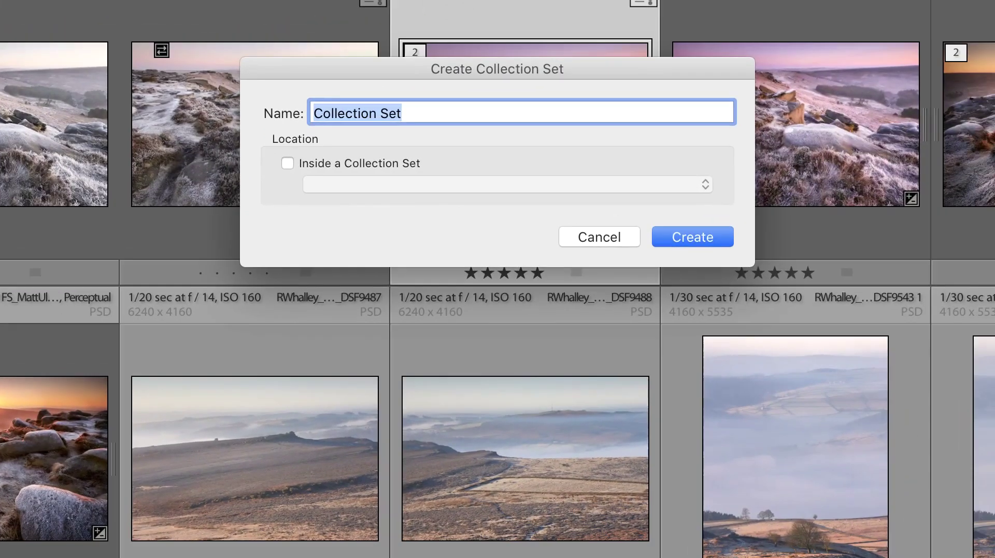
pyautogui.write('Websit')
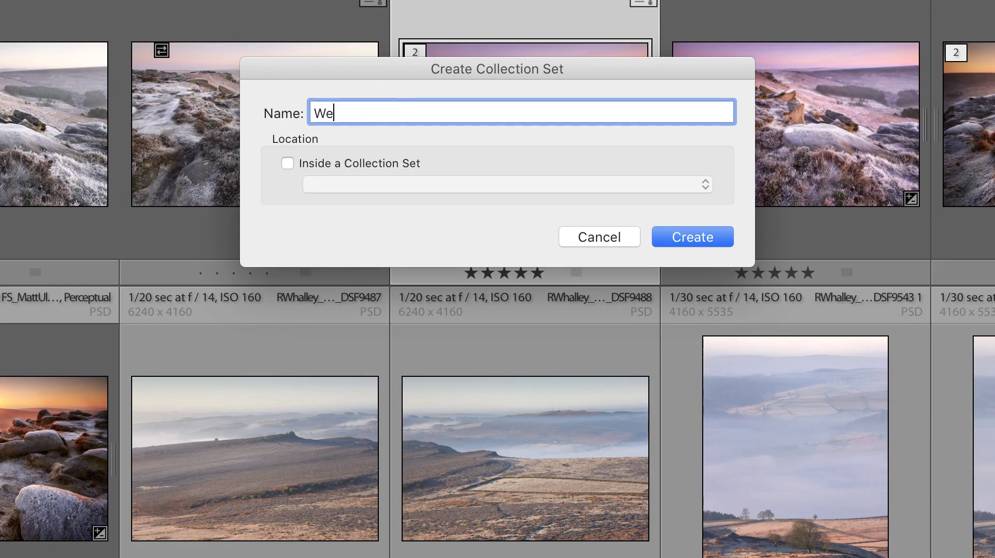
pyautogui.write('e Gallery')
pyautogui.press('Return')
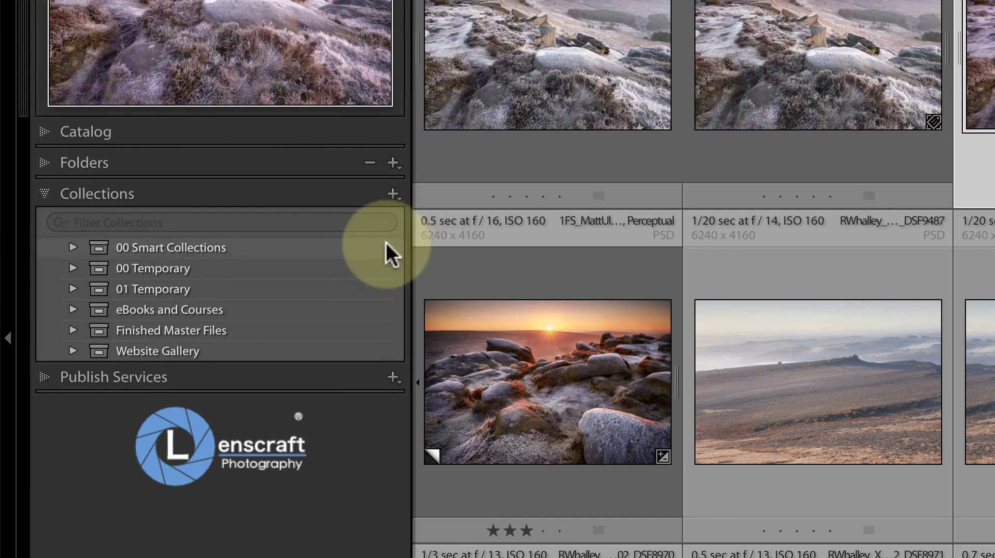
# Step: Create a 'Landscapes' collection set nested inside Website Gallery
pyautogui.click(394, 192)
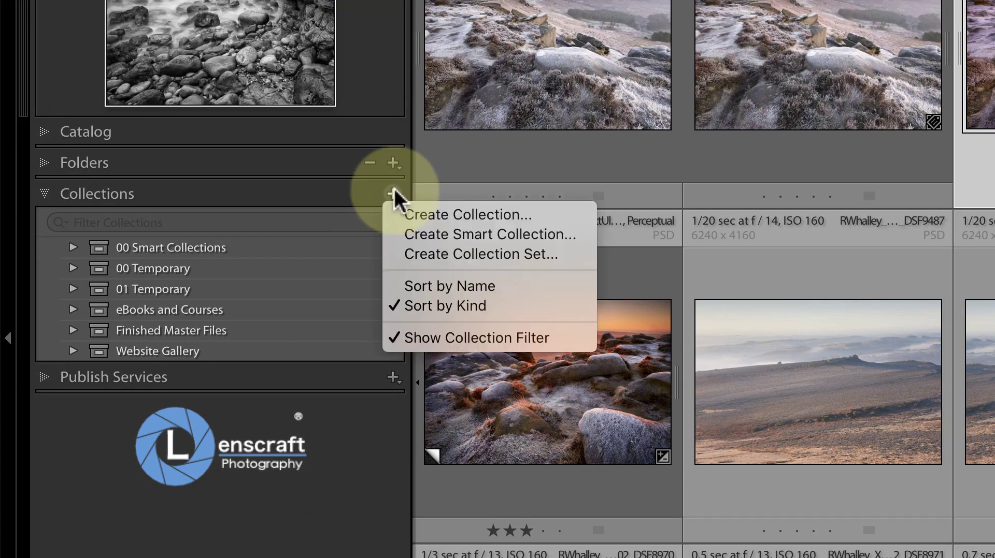
pyautogui.click(427, 252)
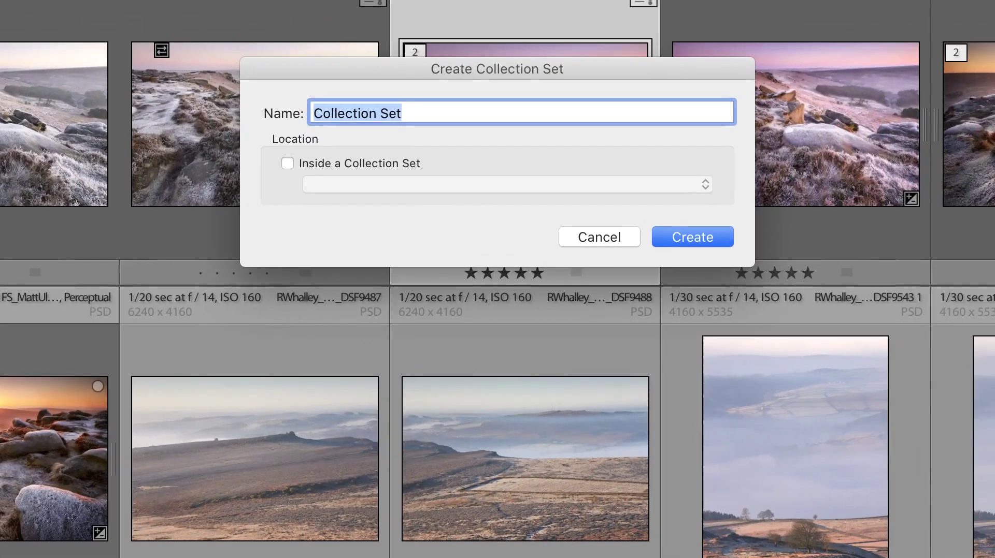
pyautogui.write('Landscapes')
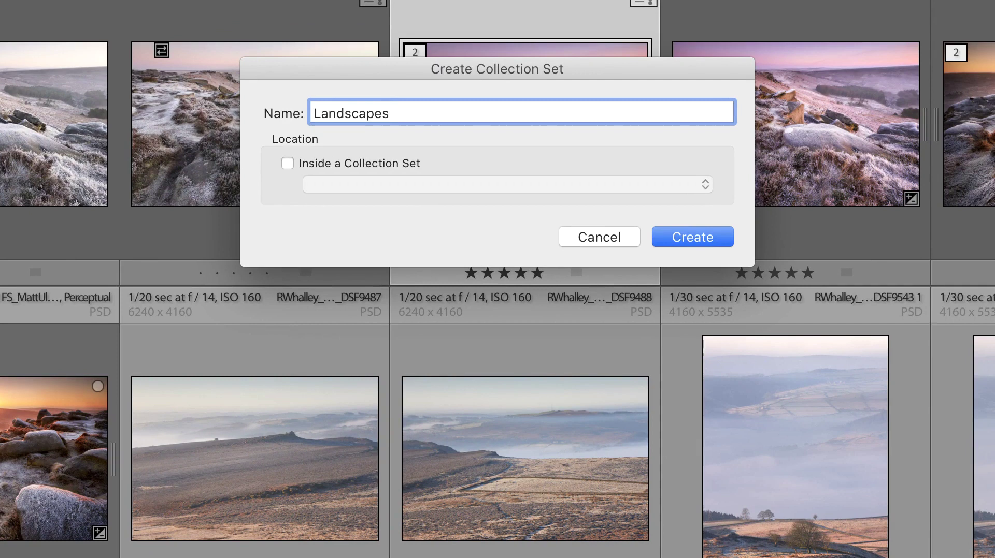
pyautogui.click(287, 163)
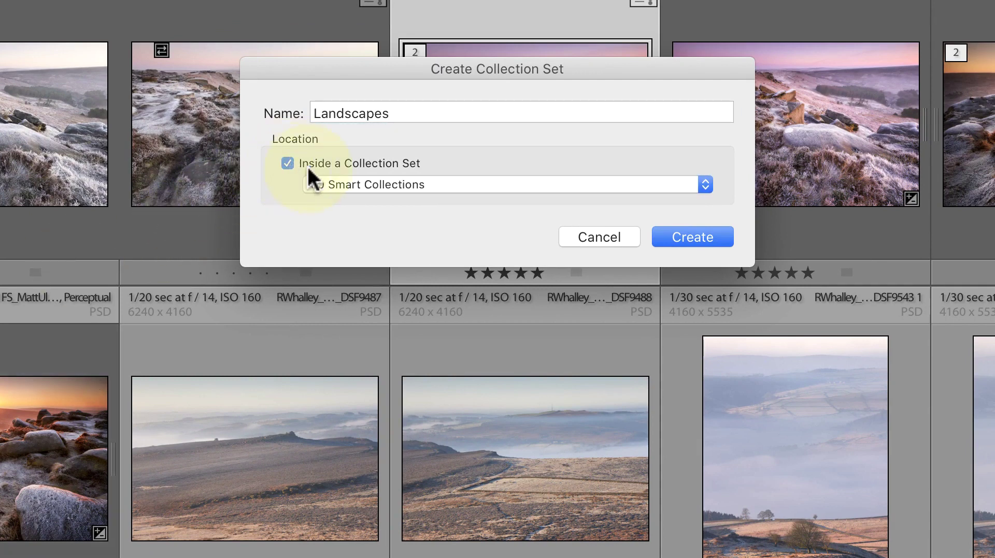
pyautogui.click(341, 184)
pyautogui.click(357, 265)
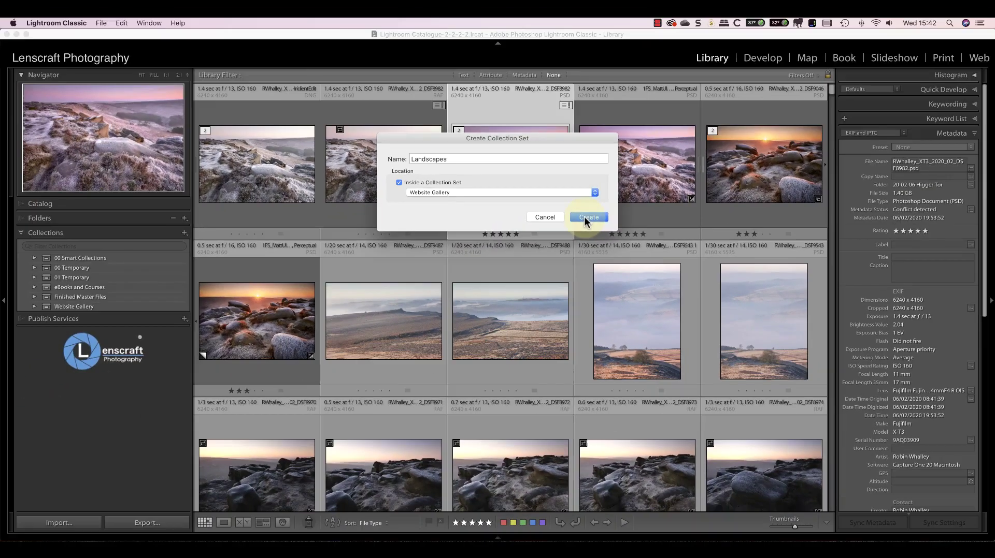
pyautogui.click(619, 225)
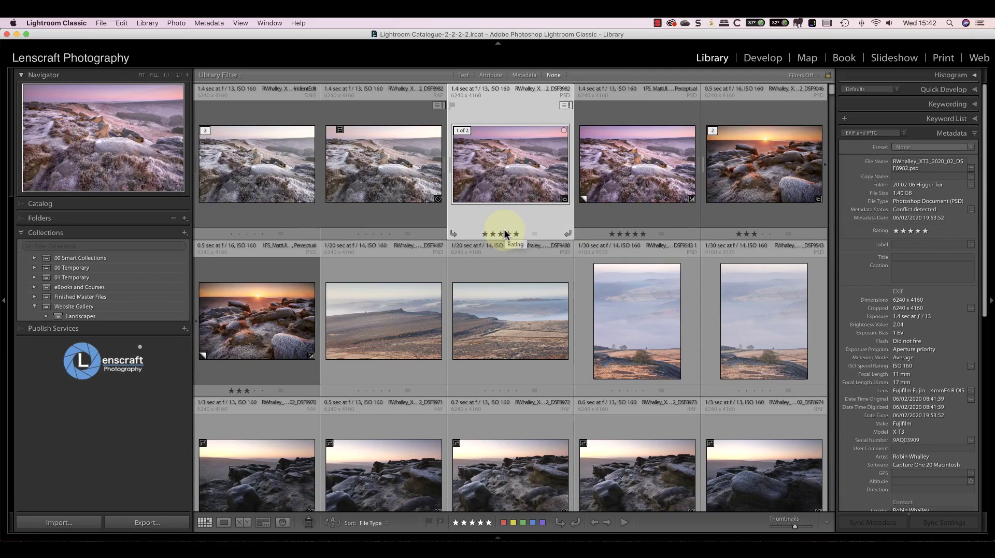
# Step: Create an 'Urban' collection set nested inside Website Gallery
pyautogui.click(184, 233)
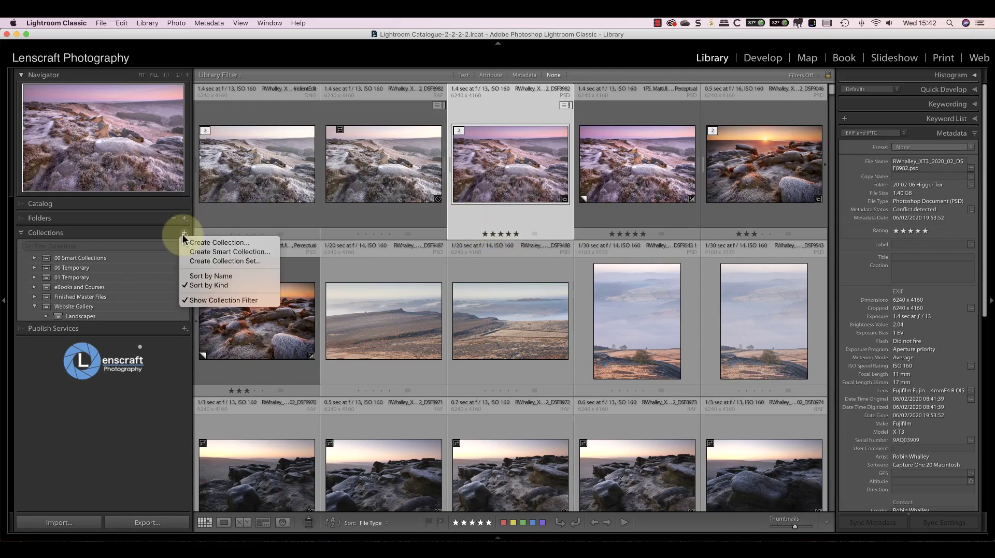
pyautogui.click(207, 259)
pyautogui.write('Urban')
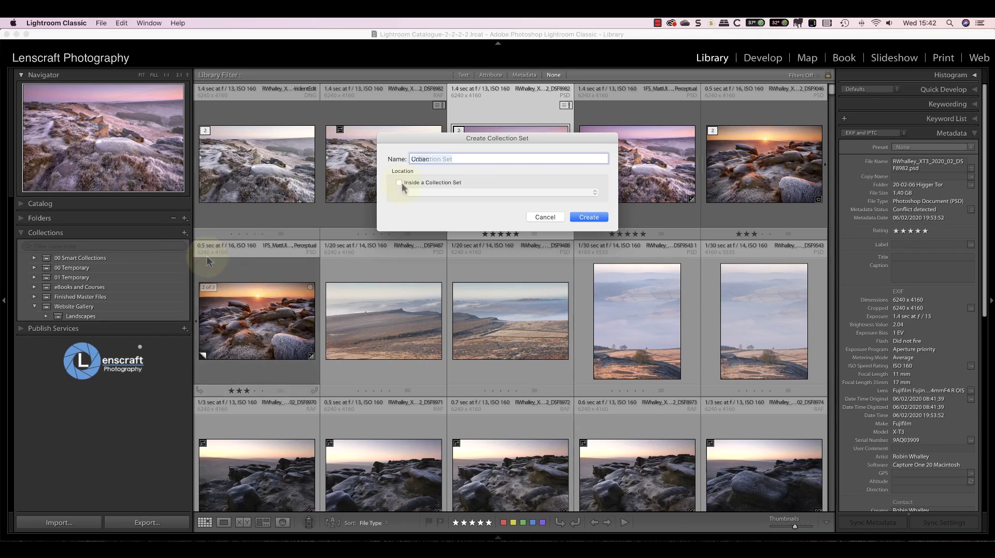
pyautogui.click(399, 182)
pyautogui.click(440, 192)
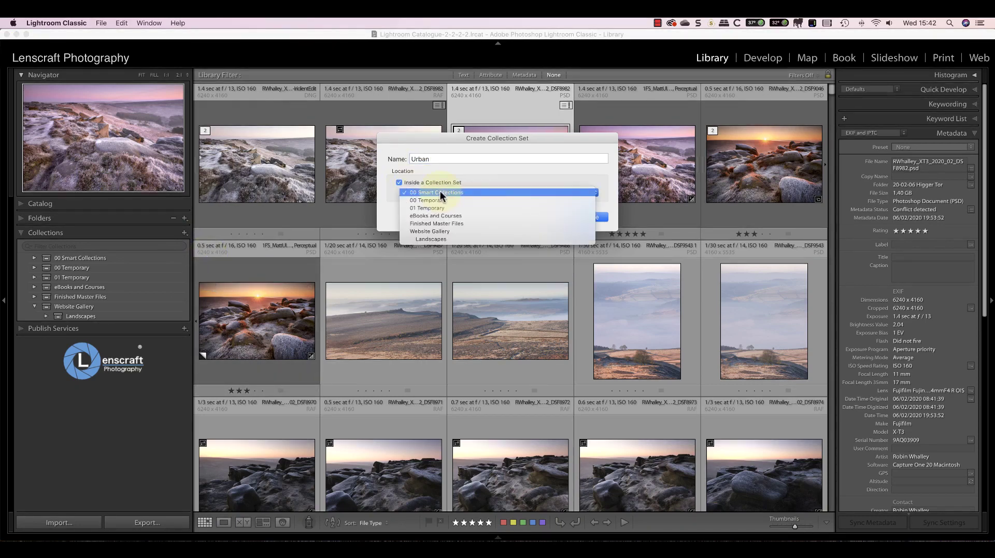
pyautogui.click(437, 231)
pyautogui.click(577, 218)
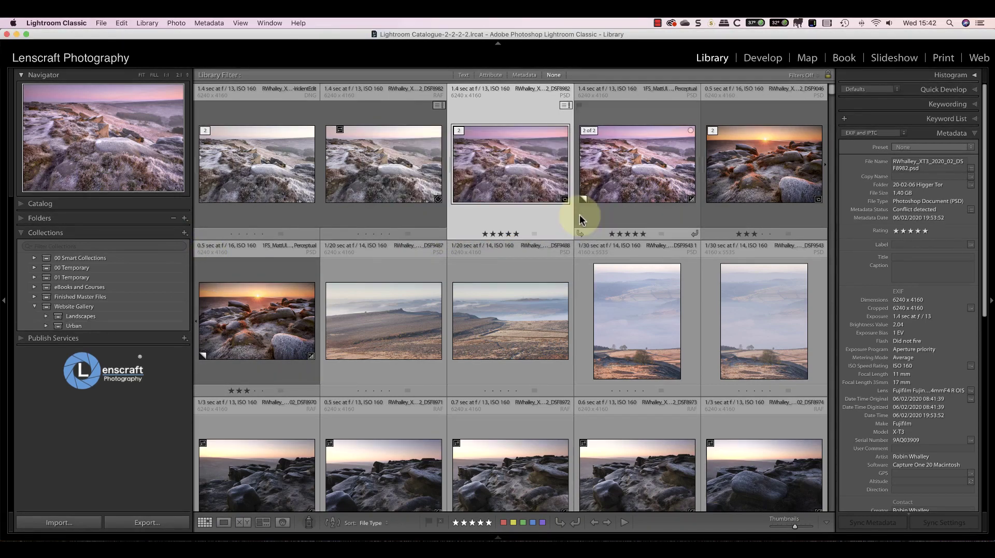
# Step: Create an 'Abstract' collection set nested inside Website Gallery
pyautogui.click(176, 233)
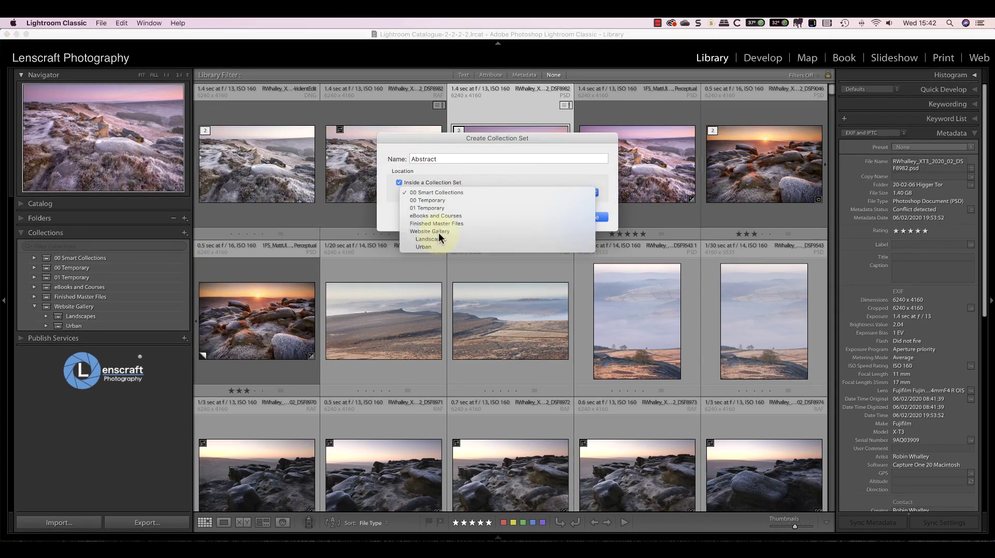
pyautogui.click(431, 231)
pyautogui.click(586, 218)
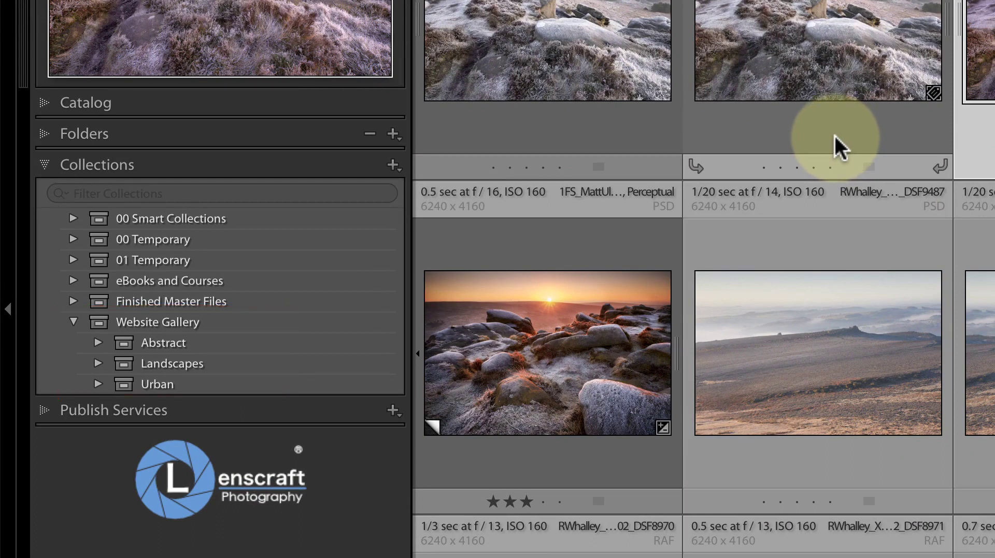
# Step: Create a 'Peak District' collection inside the Landscapes set
pyautogui.click(388, 164)
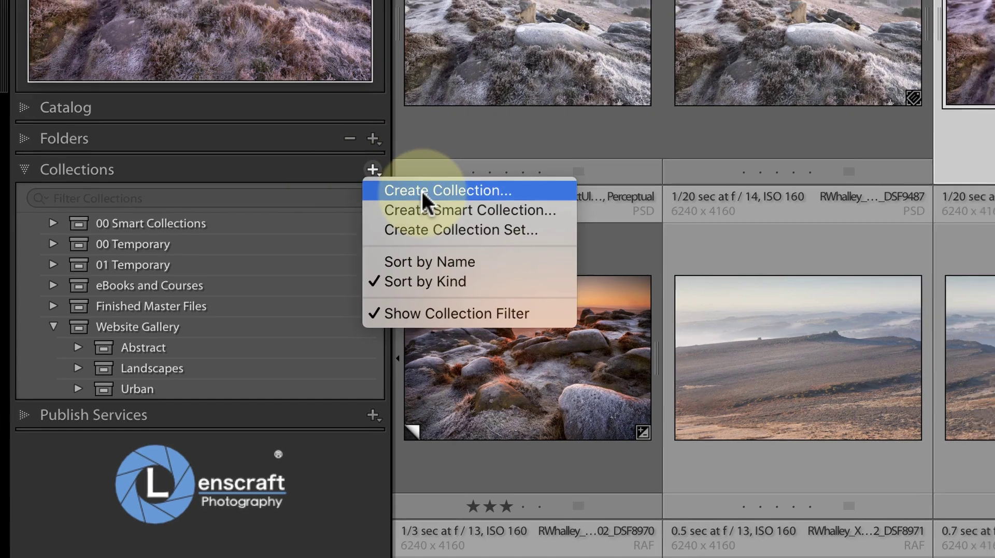
pyautogui.click(443, 186)
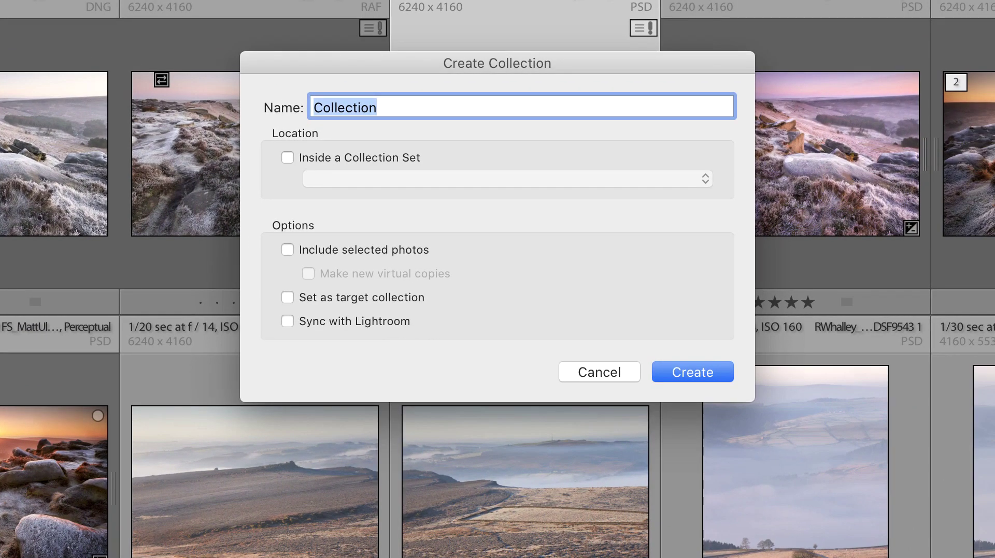
pyautogui.write('Peak D')
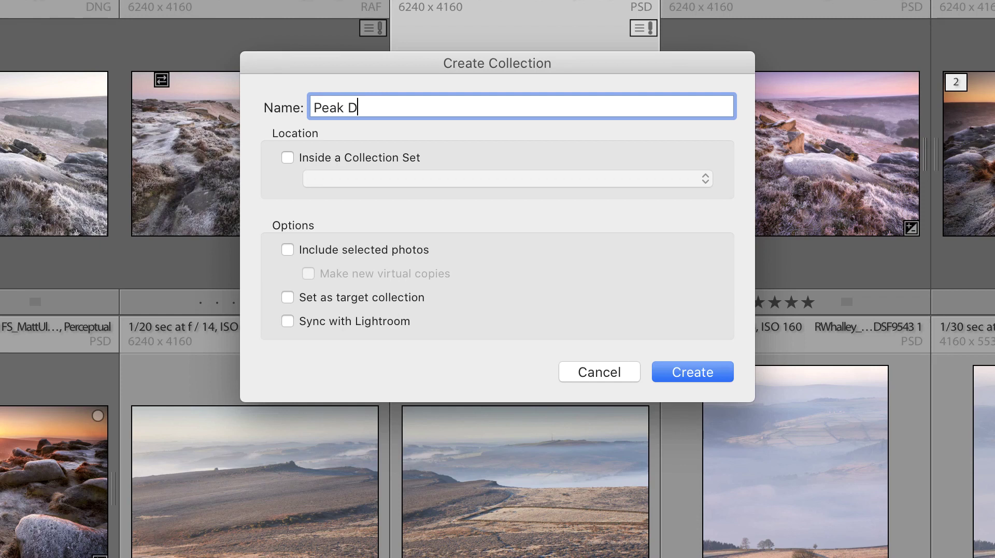
pyautogui.write('istrict')
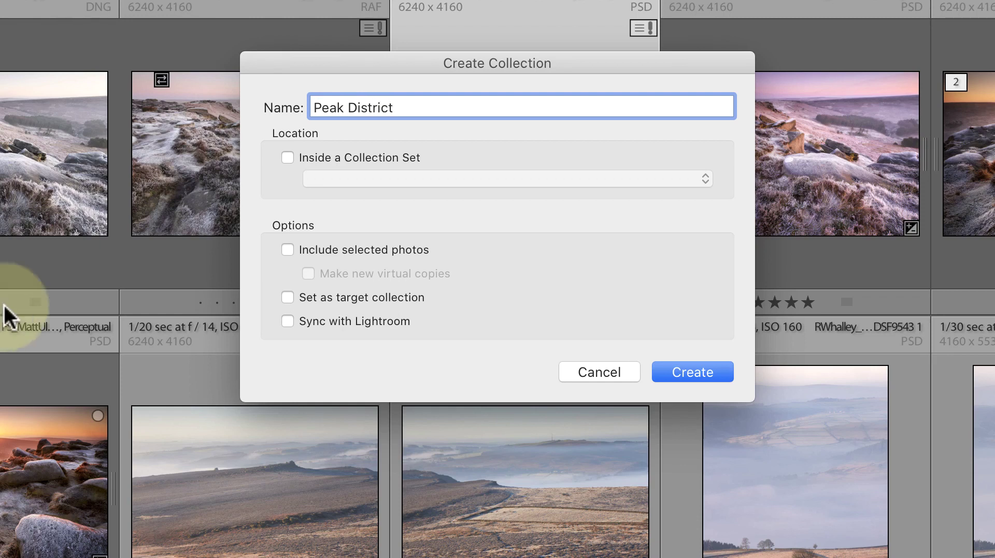
pyautogui.click(295, 158)
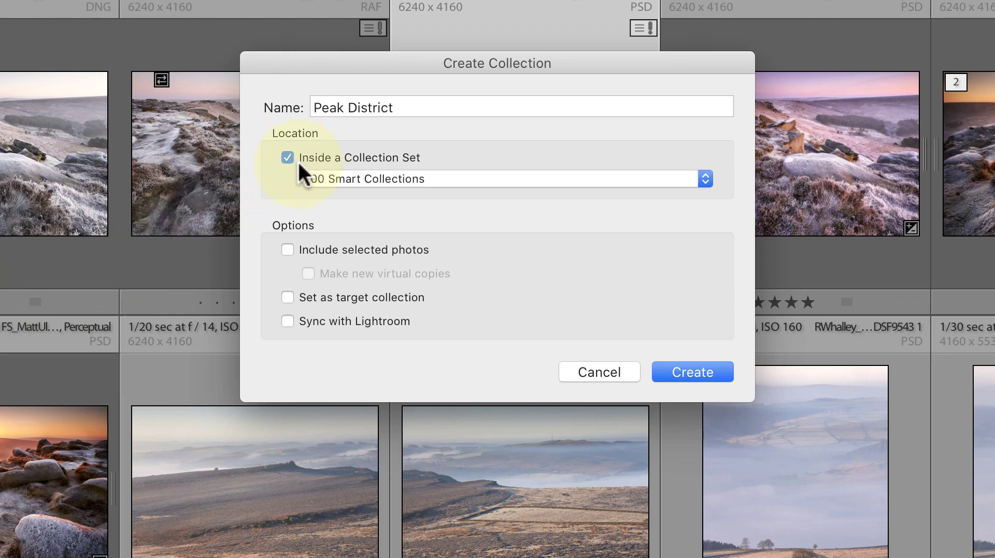
pyautogui.click(332, 177)
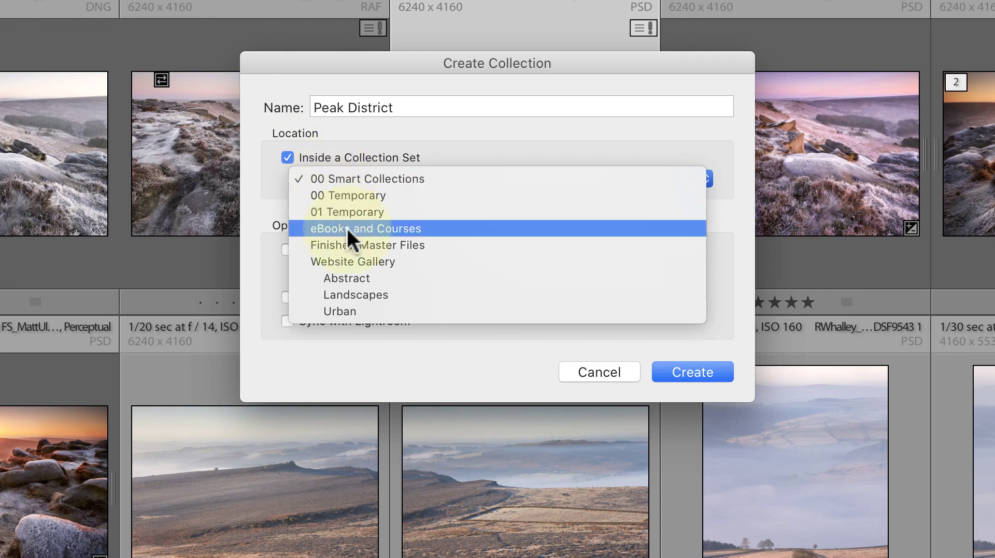
pyautogui.click(377, 292)
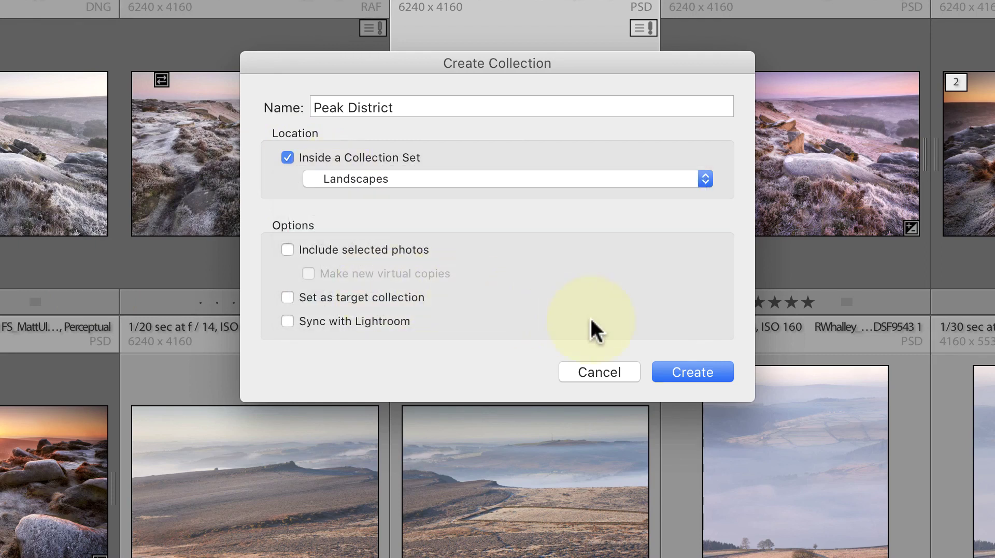
pyautogui.click(689, 374)
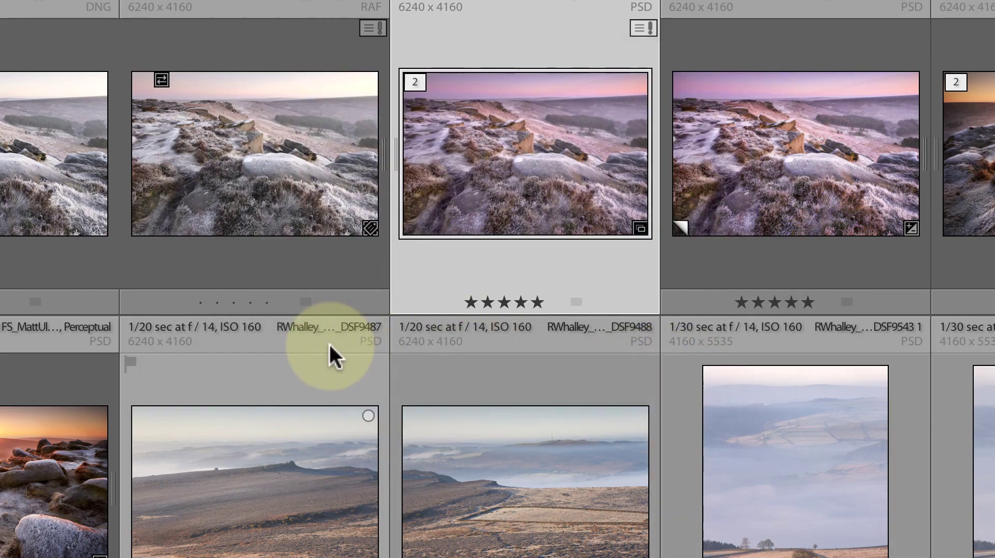
# Step: Also create Lake District and Scotland collections with Landscapes as their parent set
pyautogui.click(334, 176)
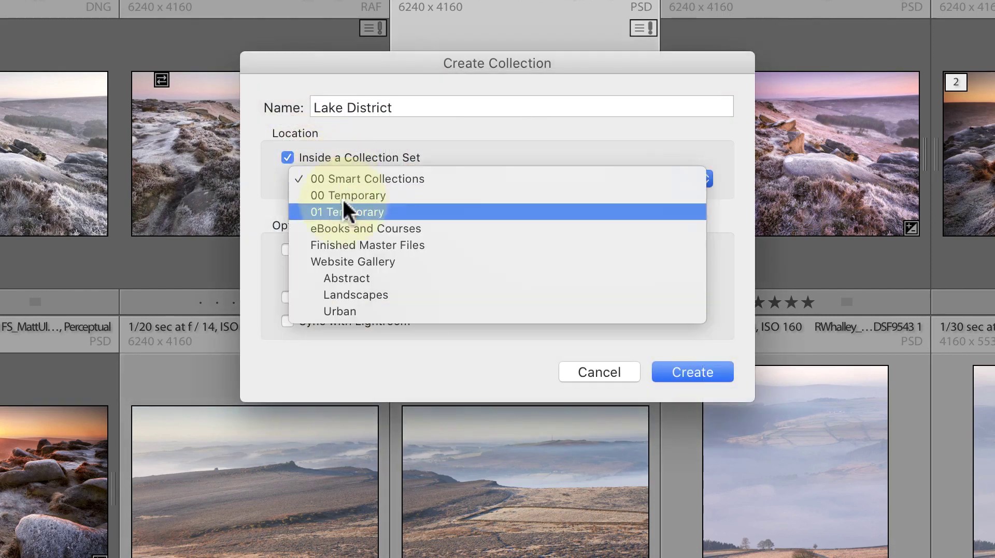
pyautogui.click(381, 293)
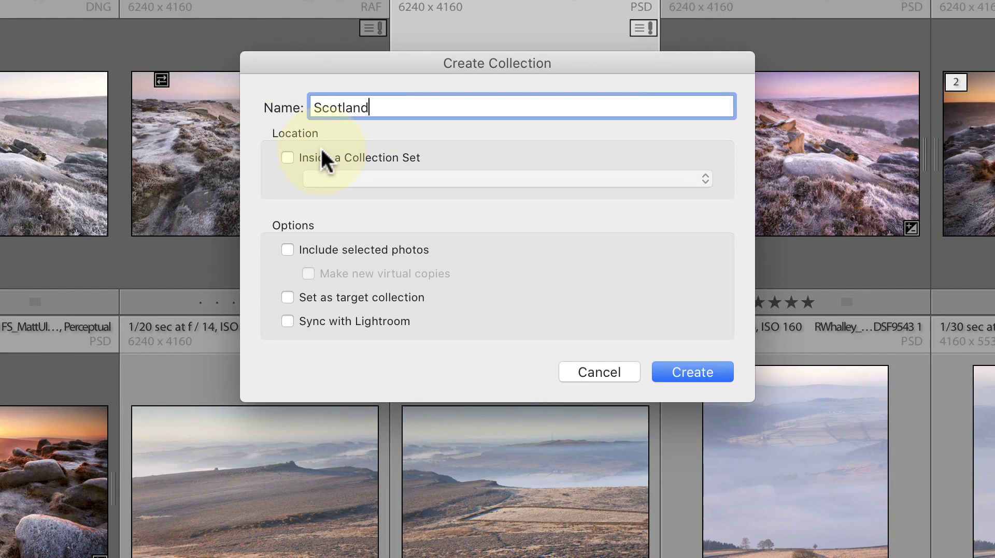
pyautogui.click(319, 151)
pyautogui.click(340, 177)
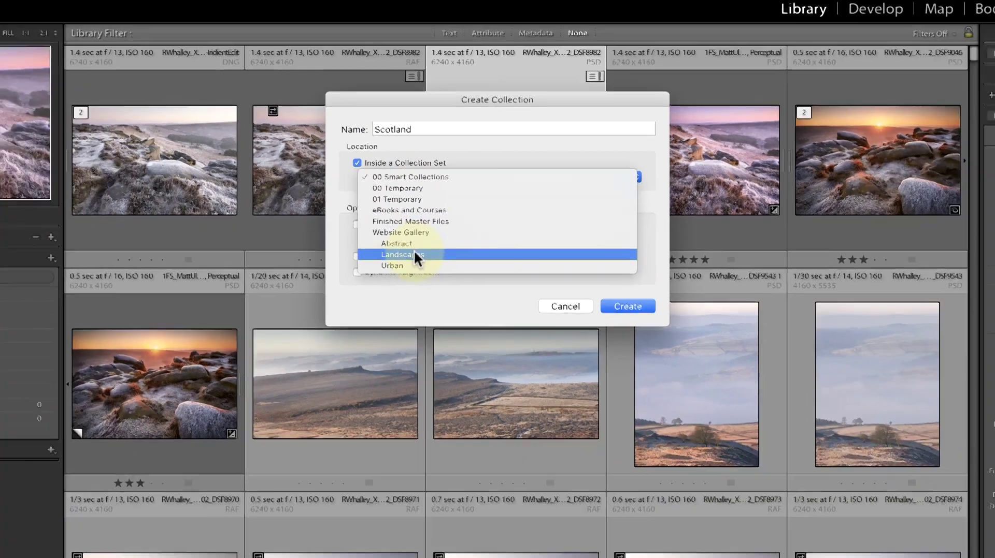
pyautogui.click(357, 294)
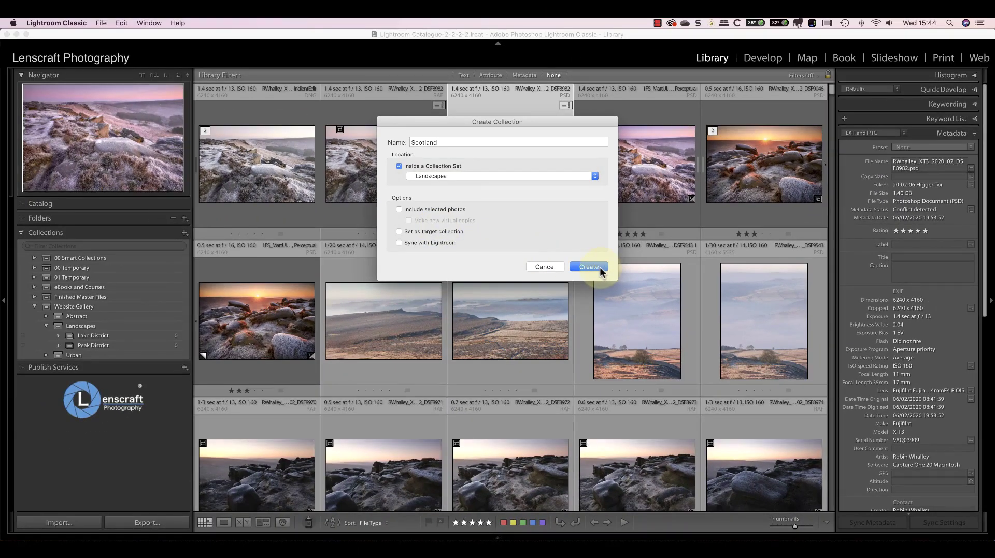
pyautogui.click(590, 267)
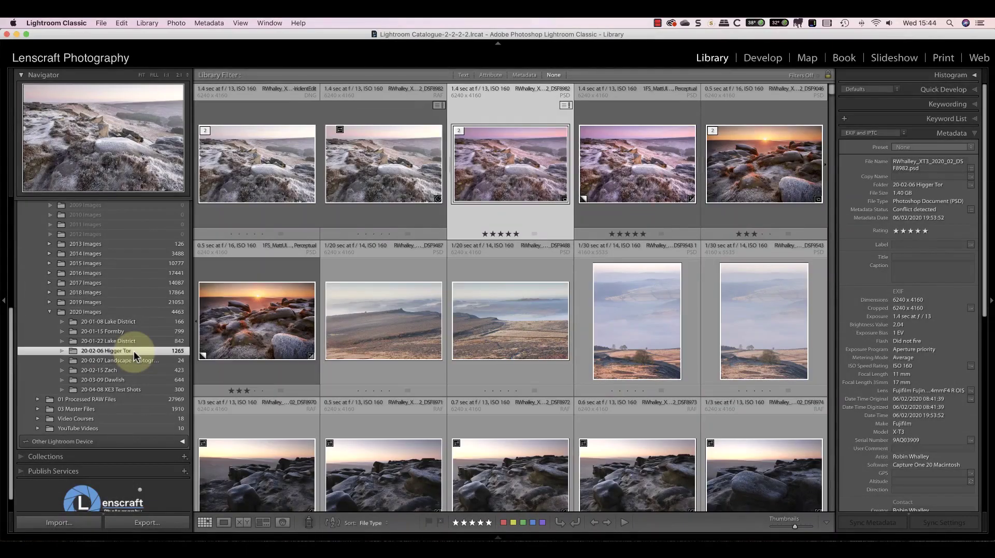
# Step: Drag the Higger Tor photo and a second thumbnail into the Peak District collection
pyautogui.click(92, 454)
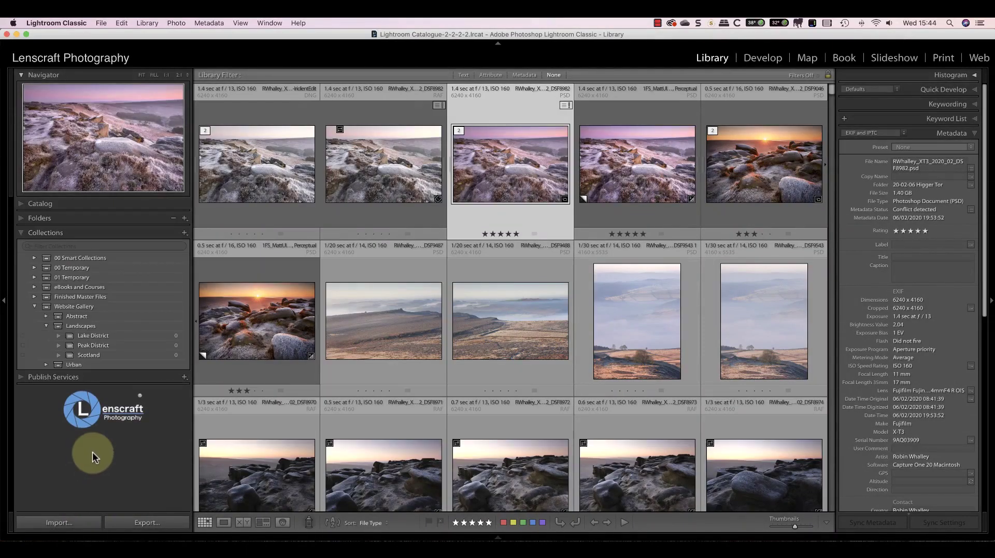
pyautogui.click(501, 177)
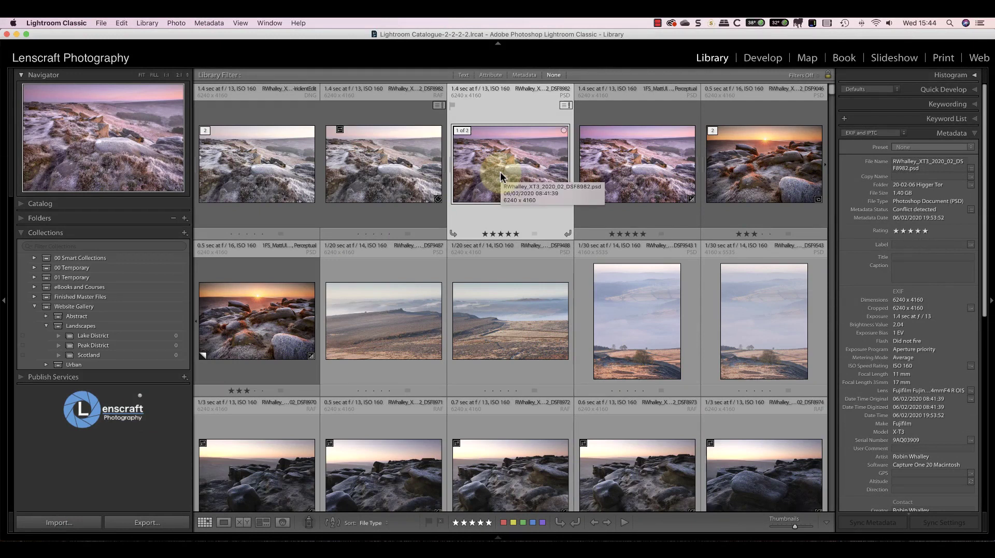
pyautogui.moveTo(501, 177); pyautogui.dragTo(148, 346)
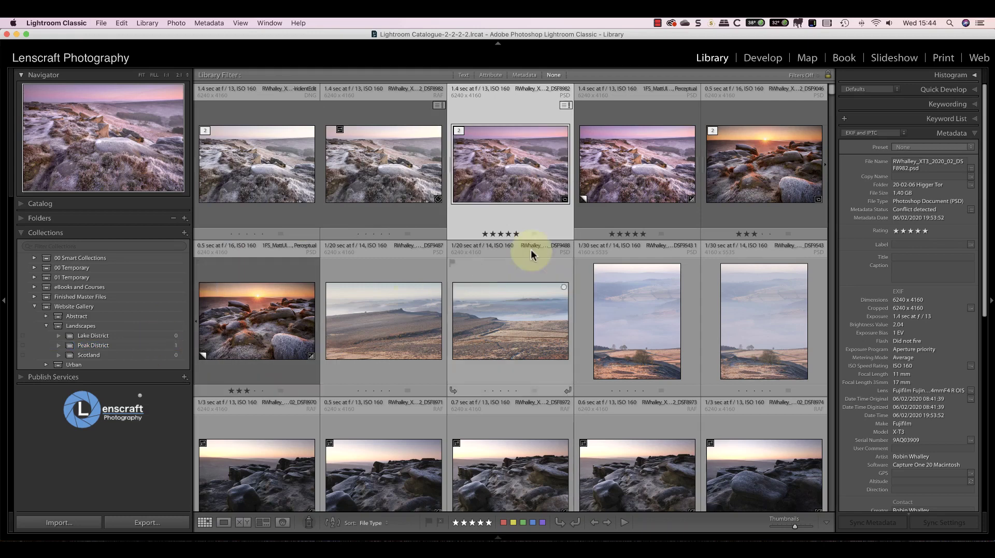
pyautogui.moveTo(753, 162); pyautogui.dragTo(170, 344)
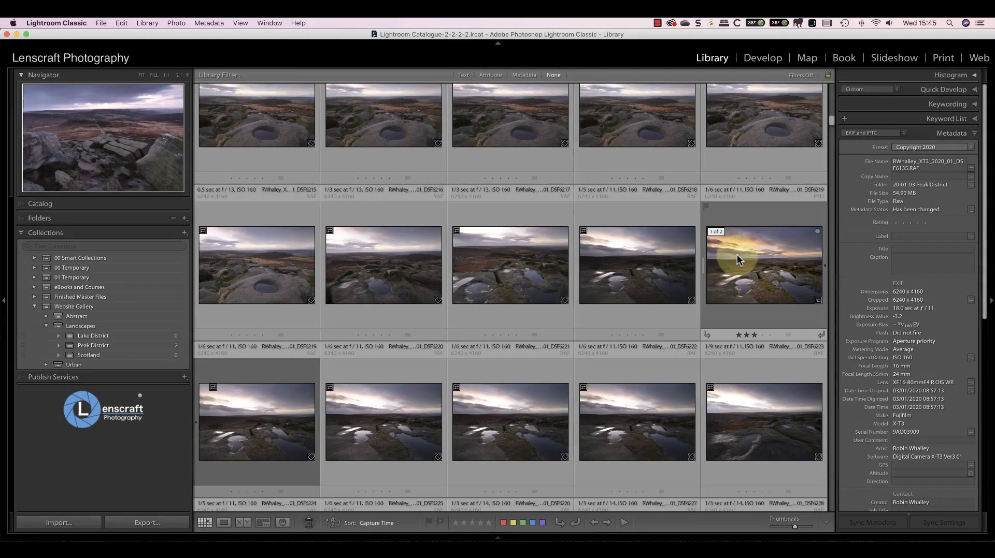
pyautogui.click(737, 253)
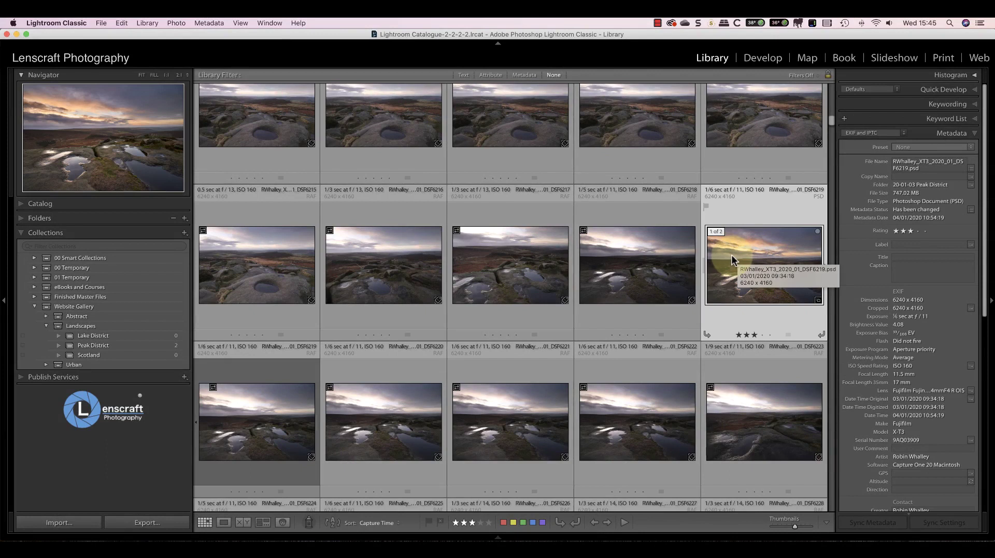
# Step: Add the selected photo to Peak District and set Peak District as the target collection
pyautogui.rightClick(113, 346)
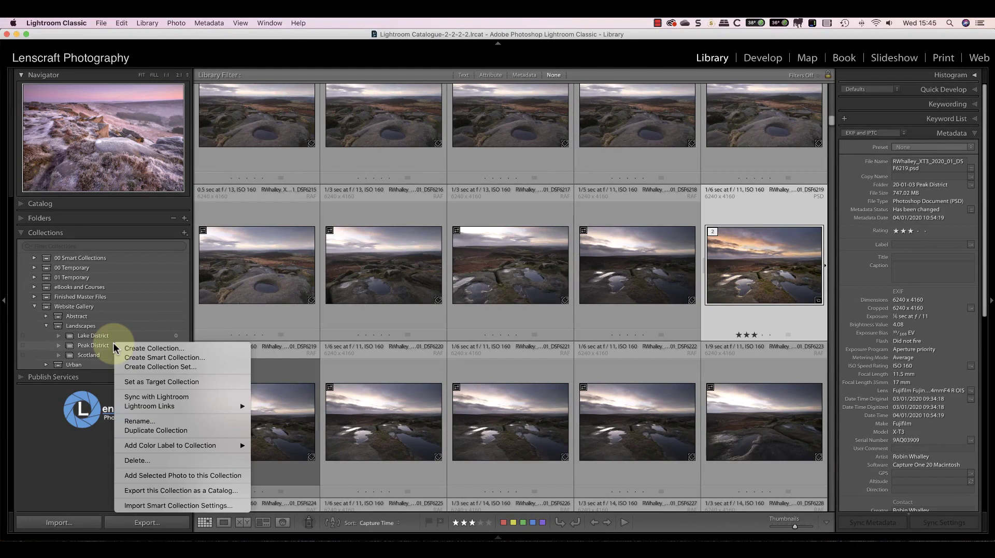
pyautogui.click(209, 474)
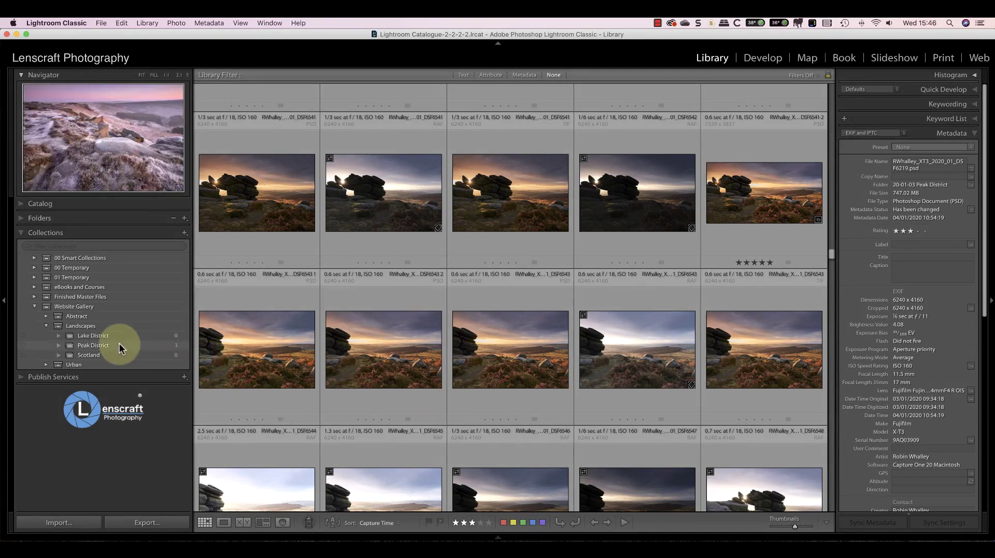
pyautogui.rightClick(120, 343)
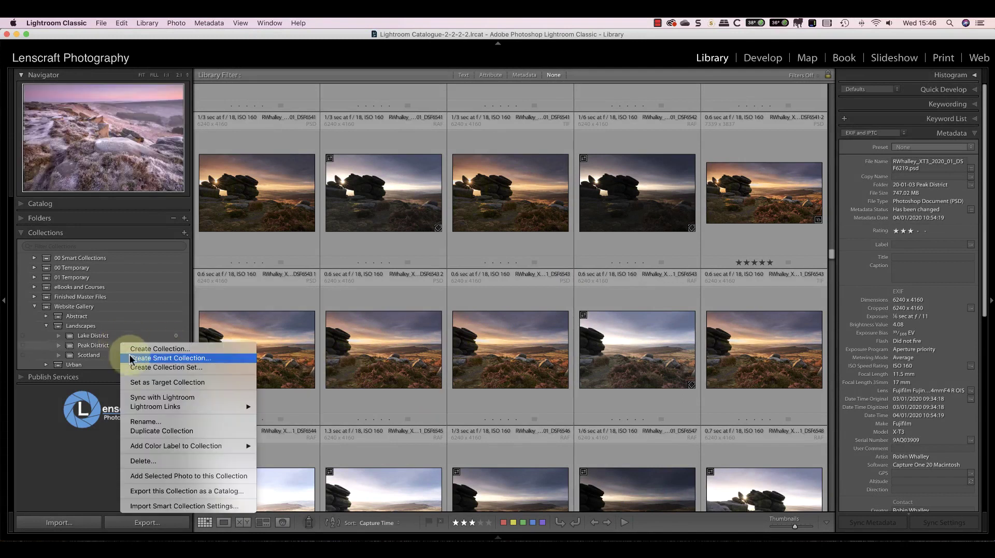
pyautogui.click(157, 384)
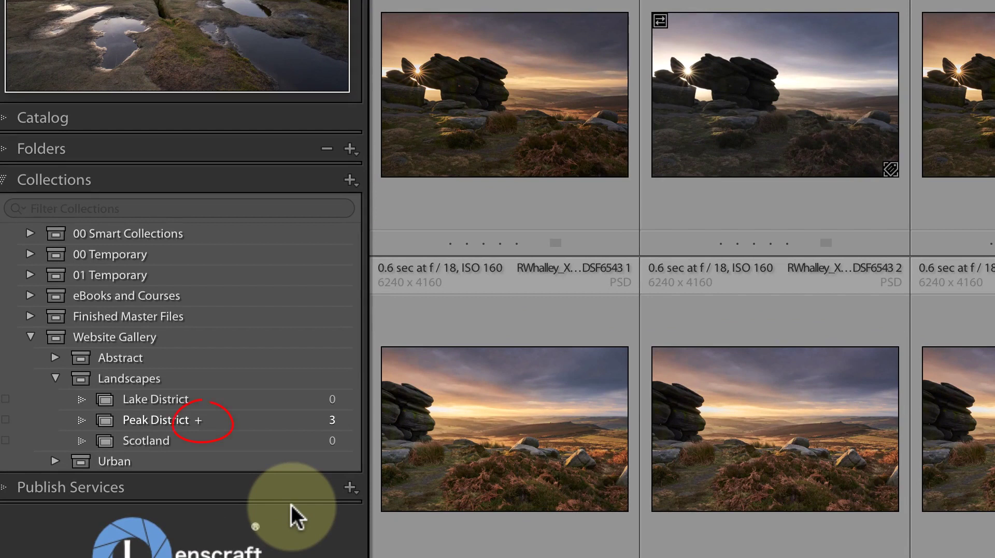
# Step: Add the sunburst photos, including Higger Tor Sunburst, to the target collection, reaching six
pyautogui.click(571, 111)
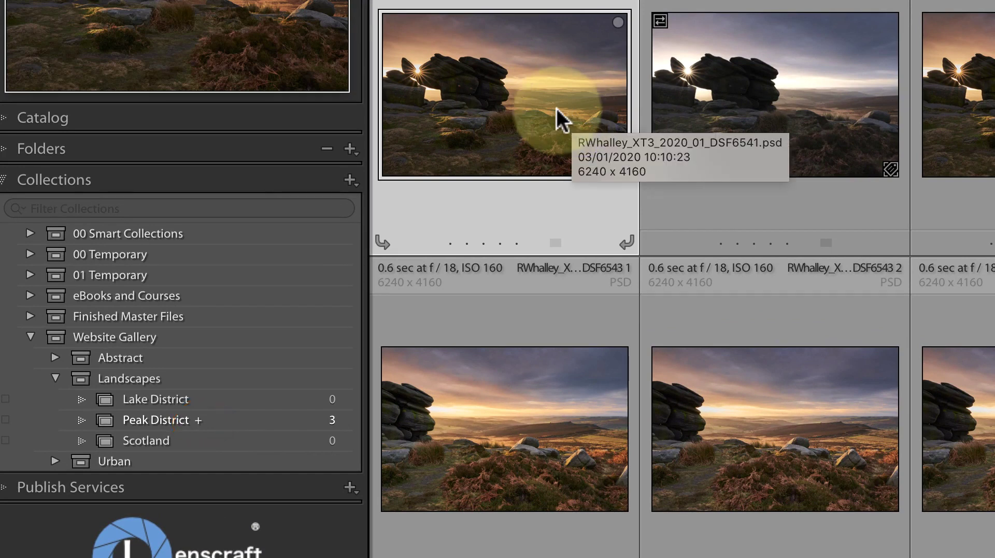
pyautogui.rightClick(557, 108)
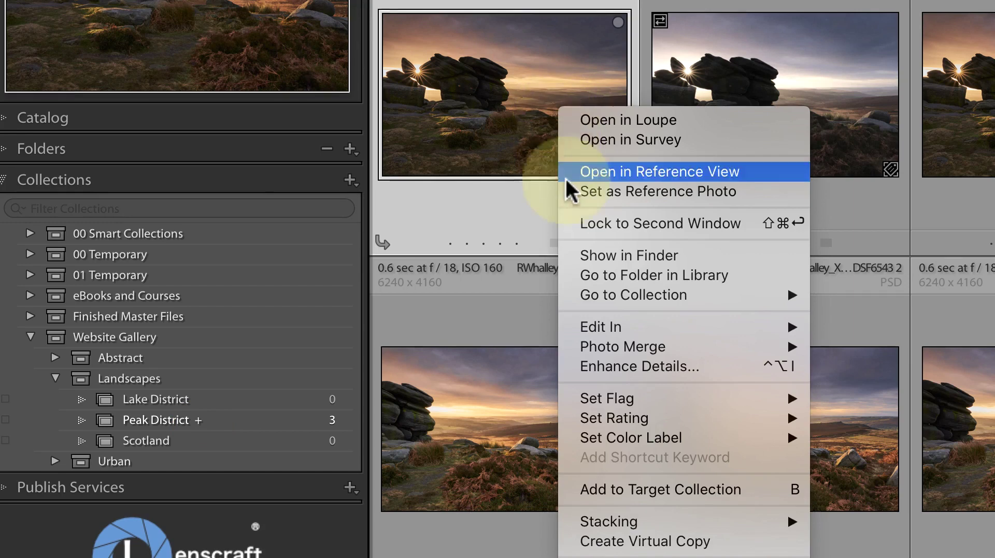
pyautogui.click(701, 487)
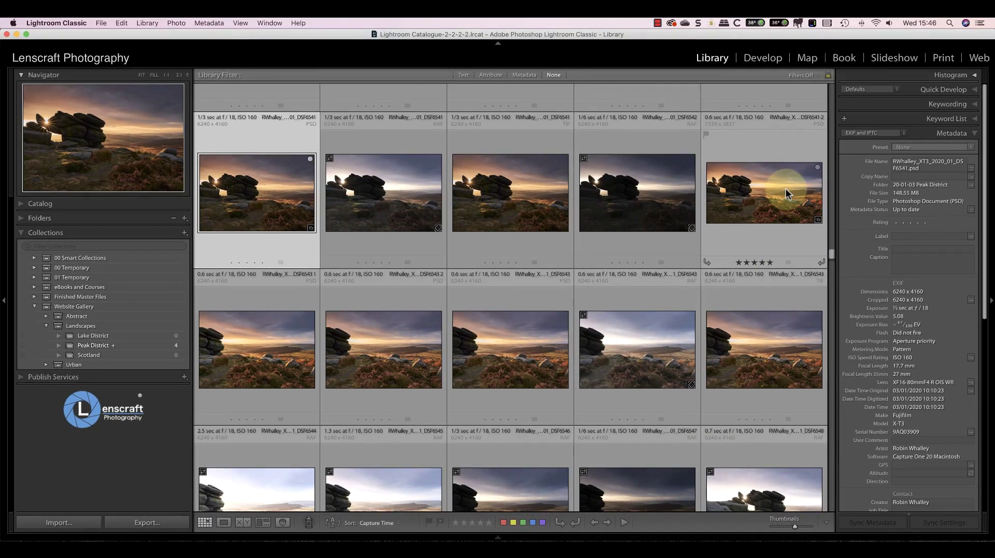
pyautogui.click(785, 188)
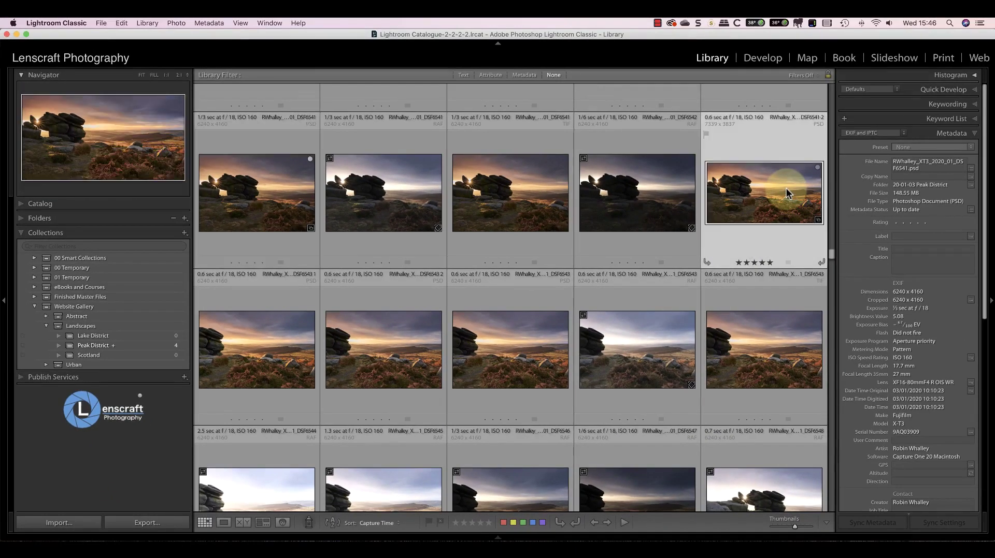
pyautogui.keyDown('super'); pyautogui.click(269, 344); pyautogui.keyUp('super')
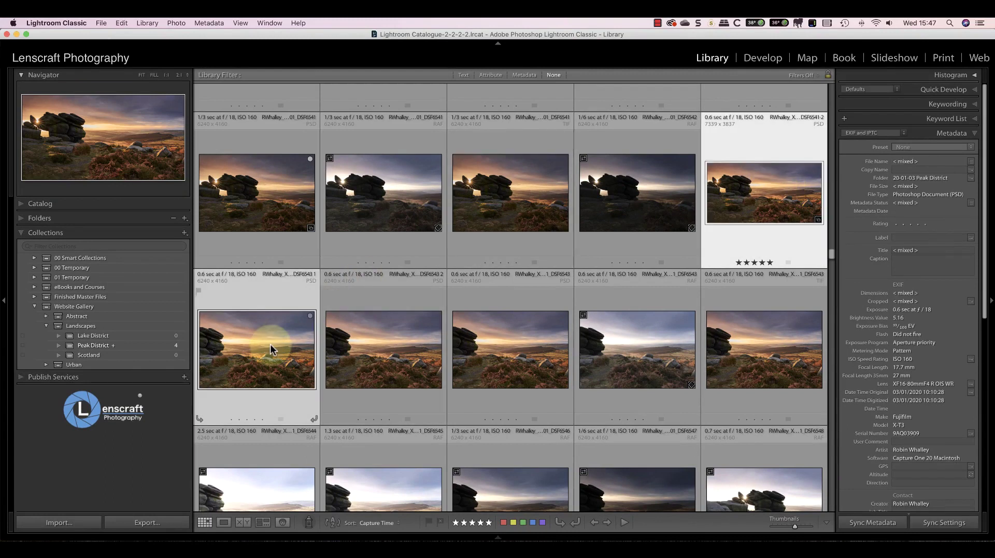
pyautogui.press('b')
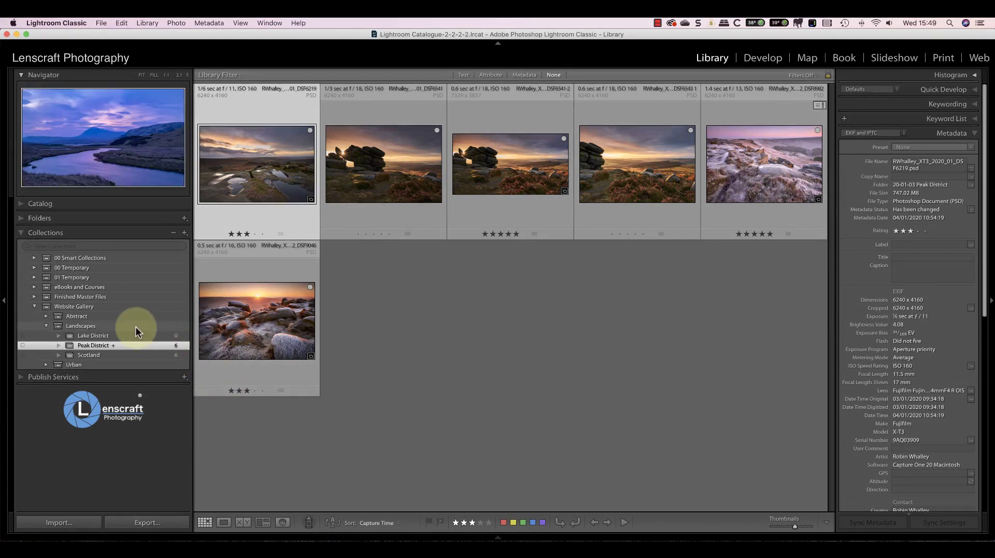
# Step: Select the Website Gallery set to show its twelve Peak District and Scotland photos
pyautogui.click(115, 306)
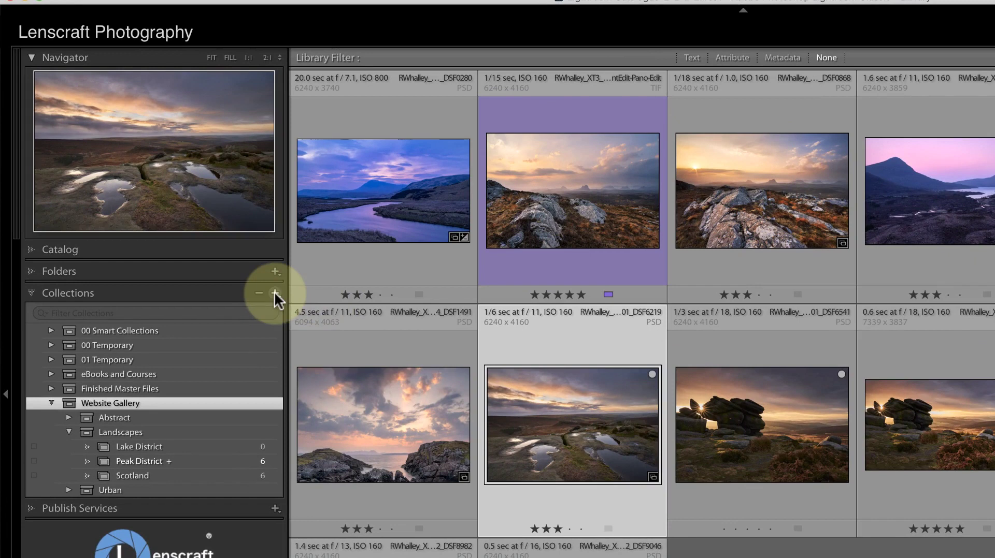
# Step: Create a 'Website Book' collection set at the top level, not nested
pyautogui.click(275, 293)
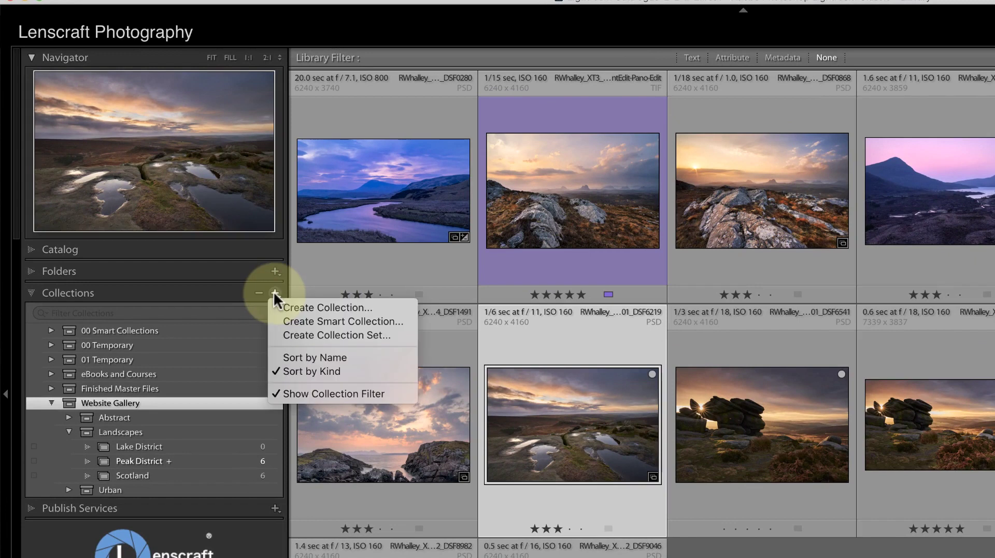
pyautogui.click(297, 334)
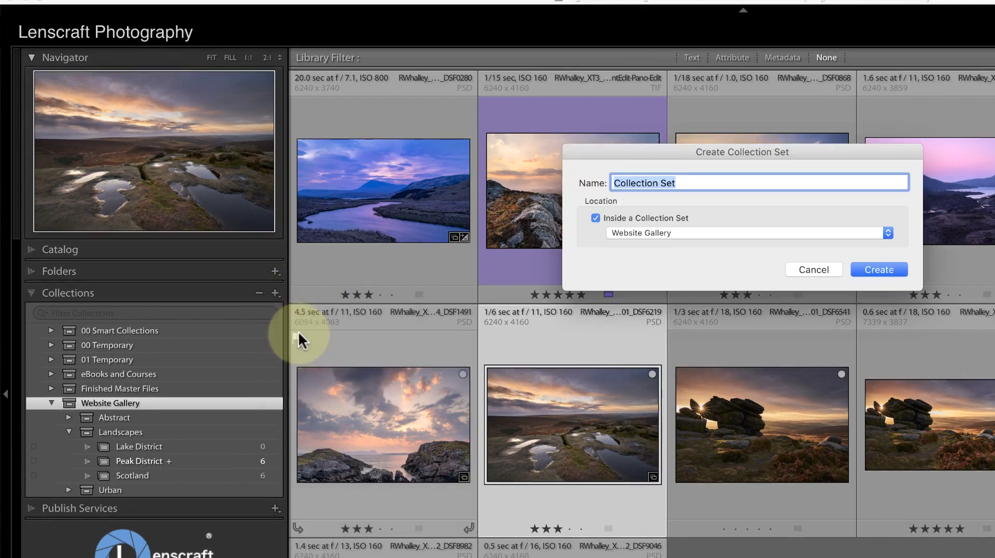
pyautogui.write('Websi')
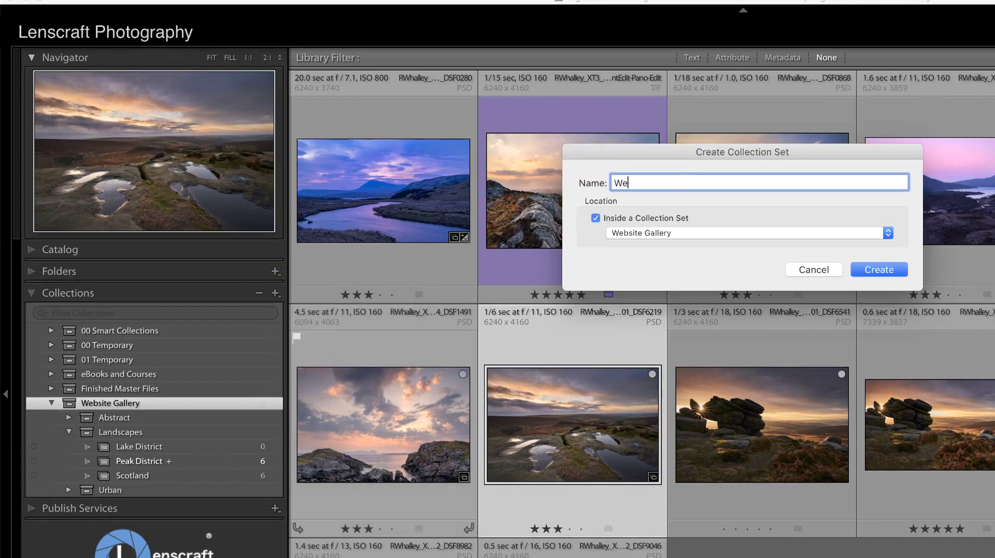
pyautogui.write('te Book')
pyautogui.click(596, 217)
pyautogui.click(883, 268)
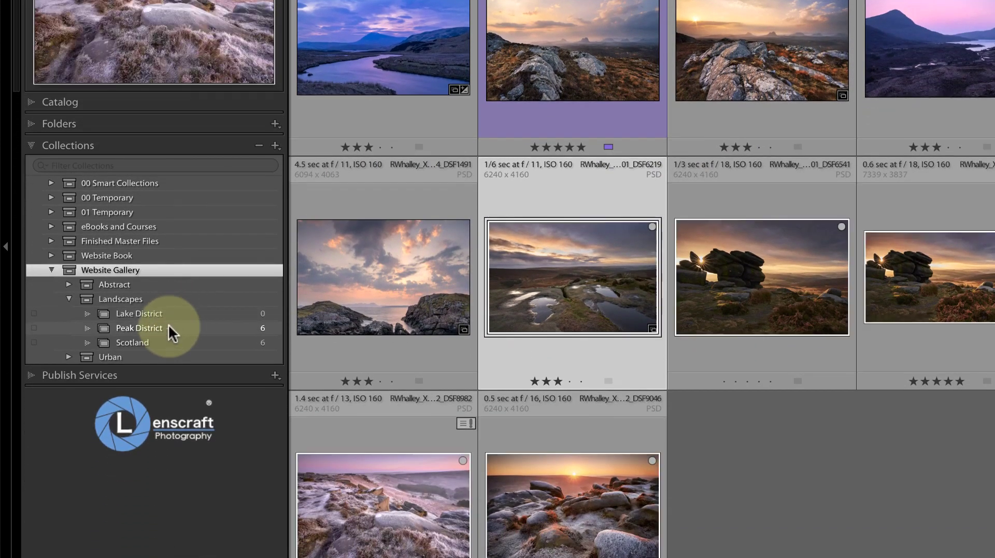
# Step: Duplicate Peak District and move the Peak District Copy into the Website Book set
pyautogui.rightClick(187, 327)
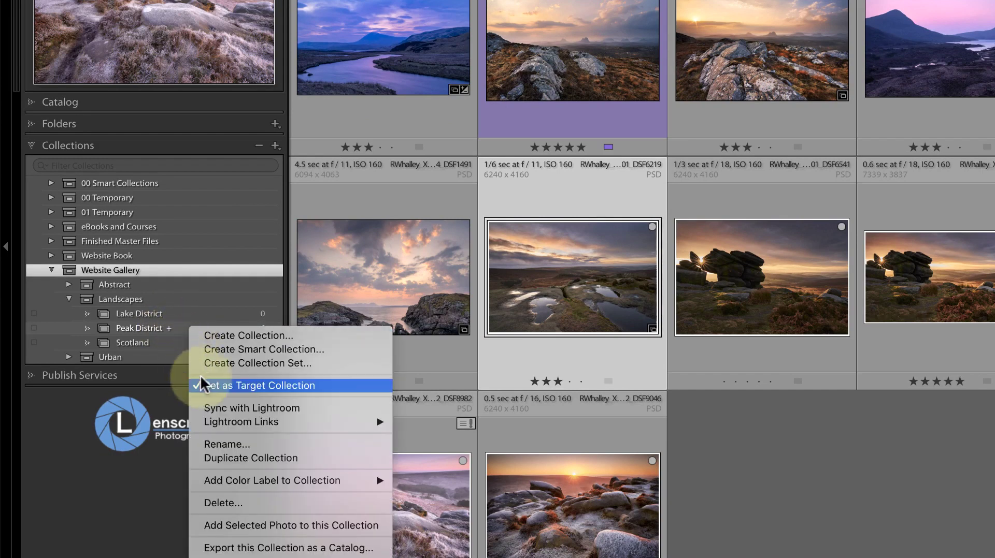
pyautogui.click(275, 458)
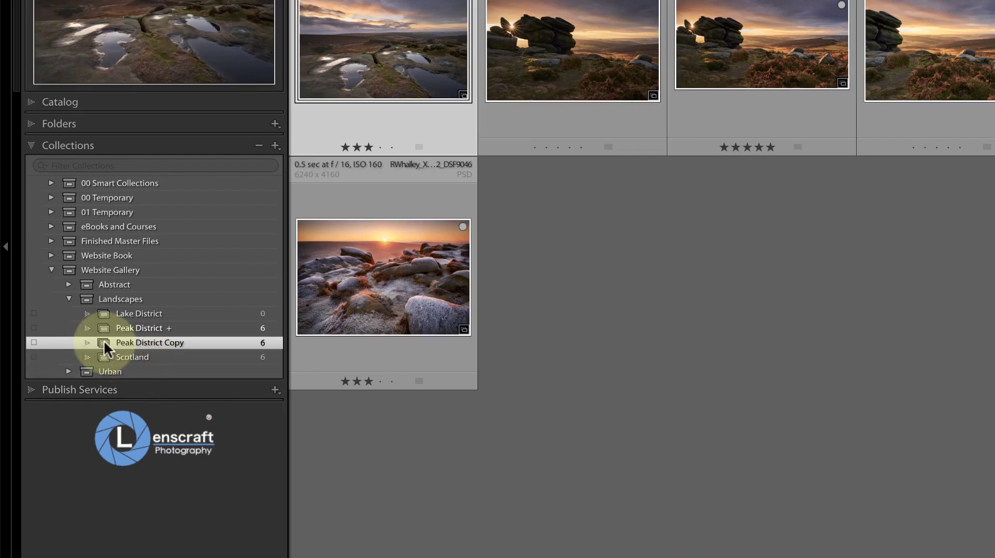
pyautogui.moveTo(103, 340); pyautogui.dragTo(153, 257)
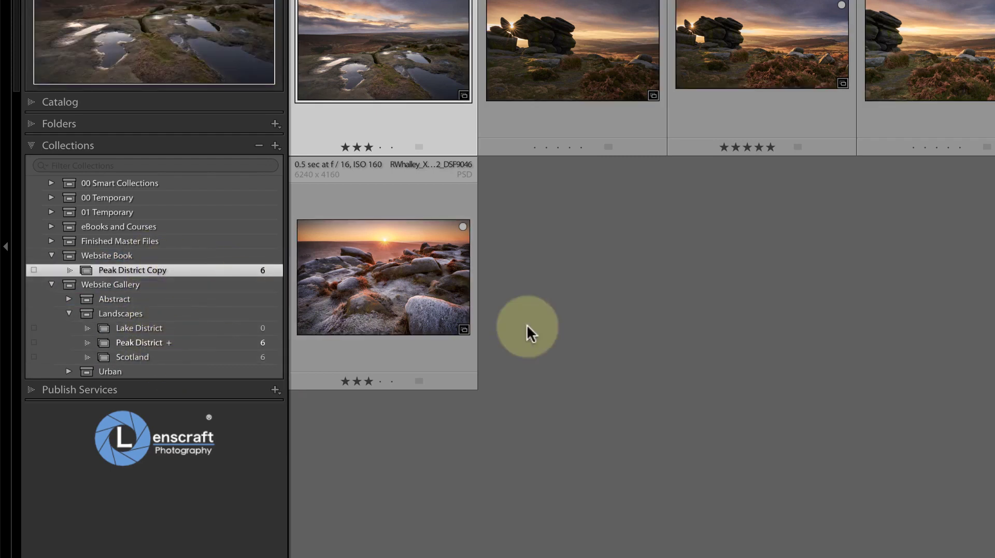
pyautogui.click(194, 339)
pyautogui.click(183, 269)
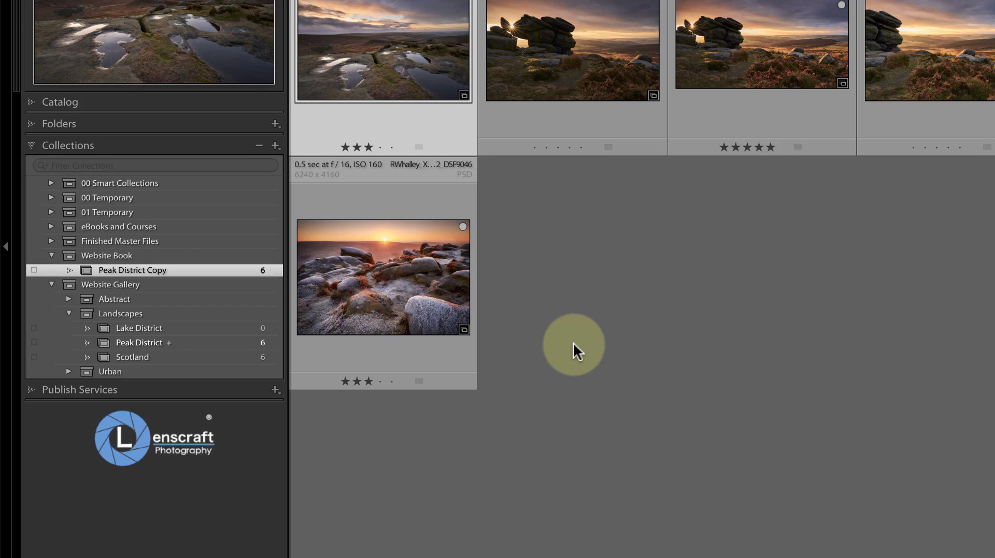
# Step: Delete the Website Book set along with its Peak District Copy, confirming the removal
pyautogui.hotkey('ctrl', 'a')
pyautogui.click(158, 253)
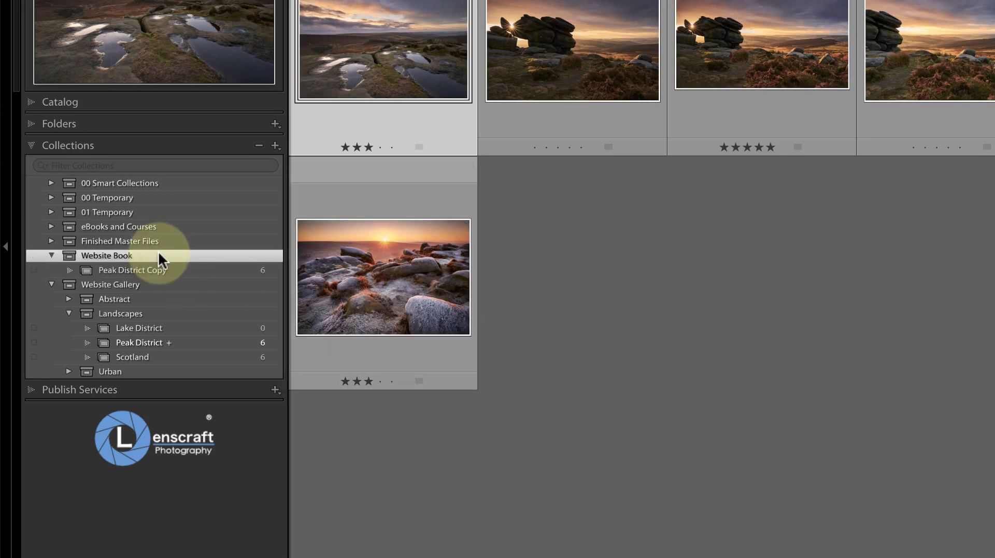
pyautogui.click(254, 144)
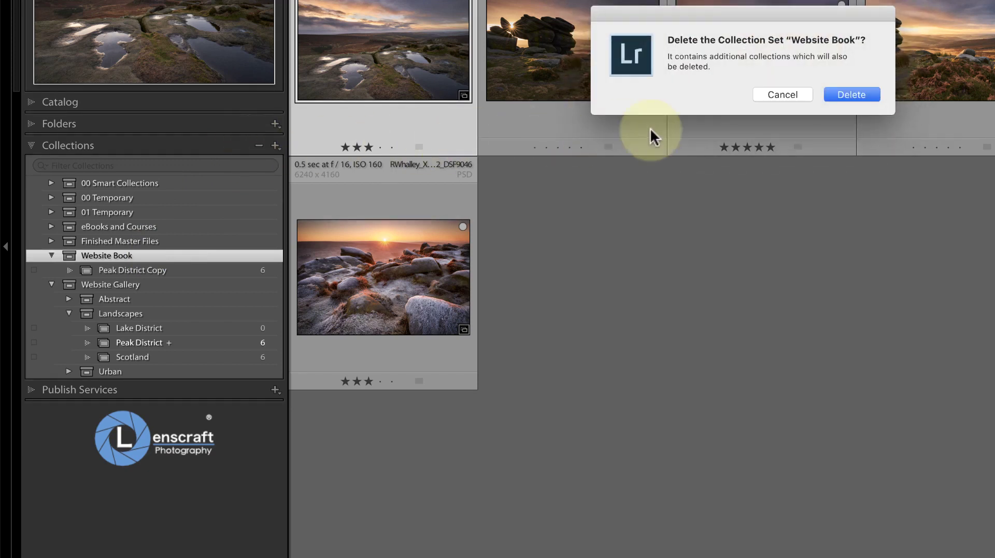
pyautogui.click(842, 98)
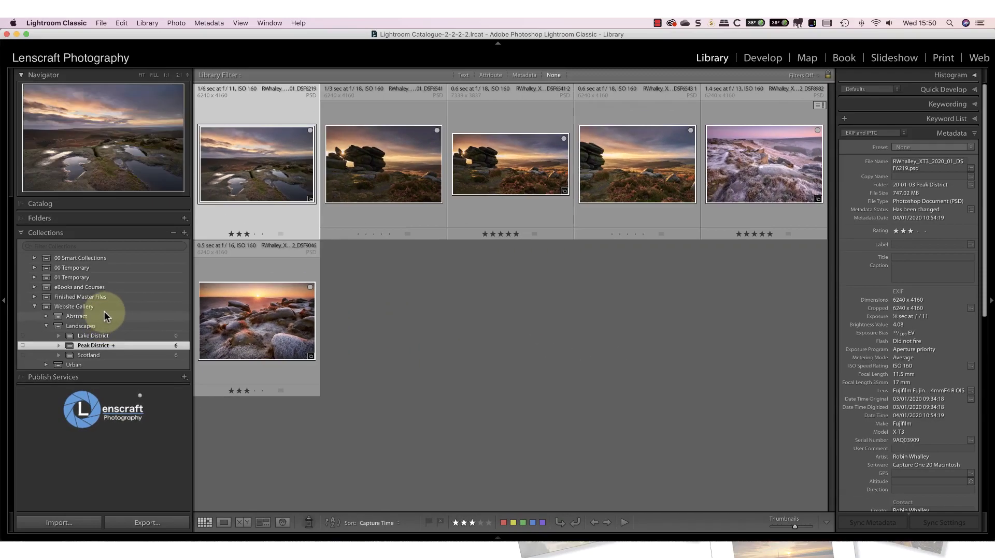
# Step: Show all twelve Website Gallery photos from Peak District and Scotland, revealing Import/Export Catalog with Option
pyautogui.click(94, 307)
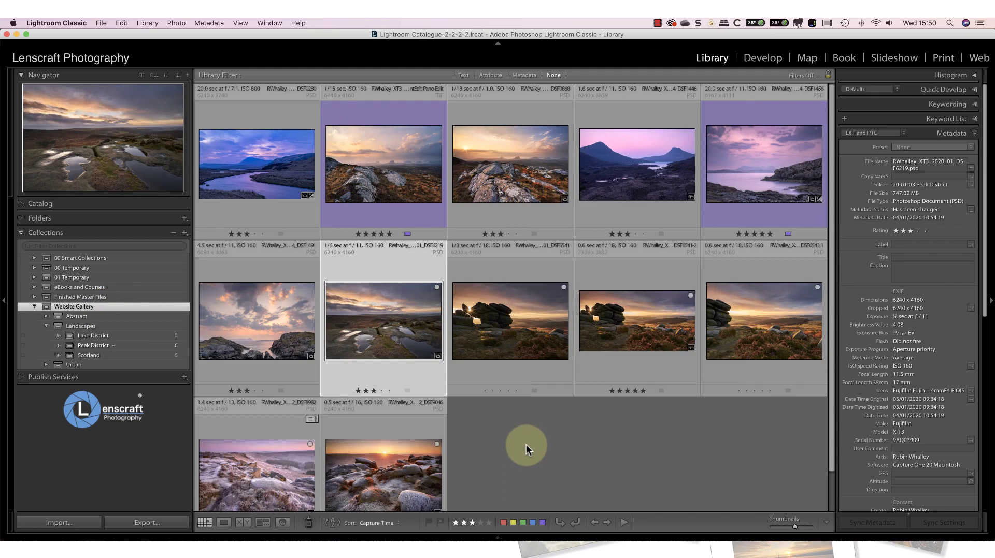
pyautogui.press('alt')
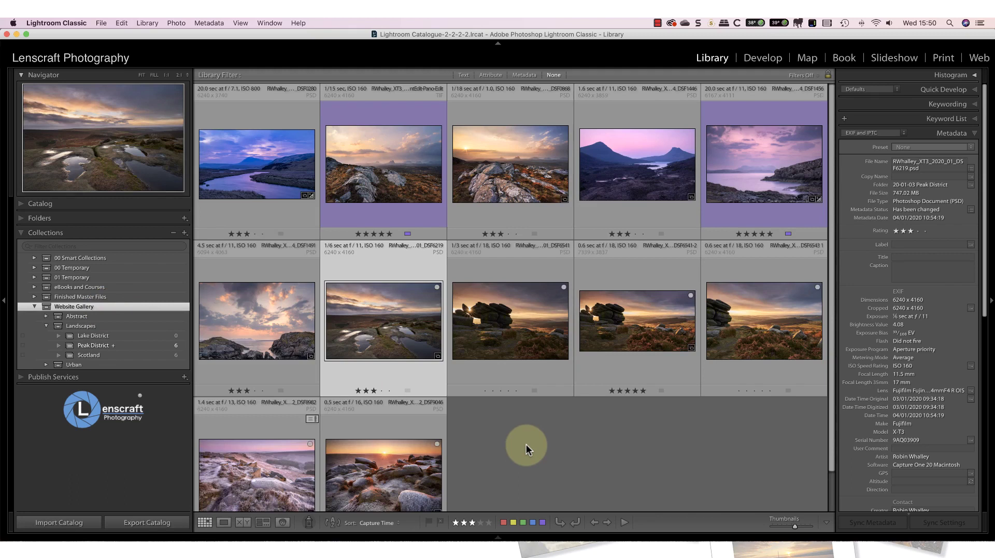